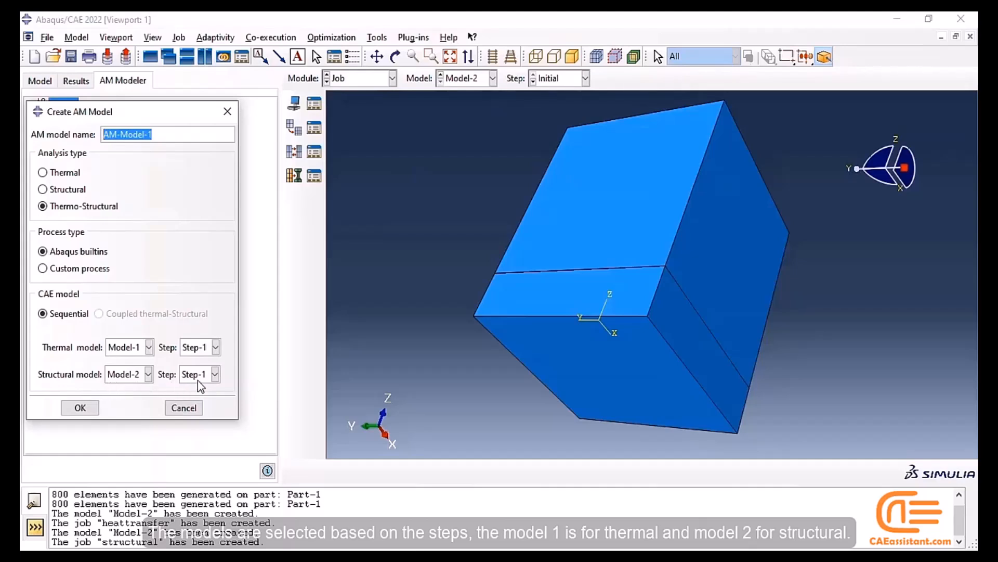
# Step: Create the sequential thermo-structural AM model AM-Model-1 with Abaqus builtins, using Model-1 Step-1 as thermal and Model-2 Step-1 as structural
pyautogui.click(81, 407)
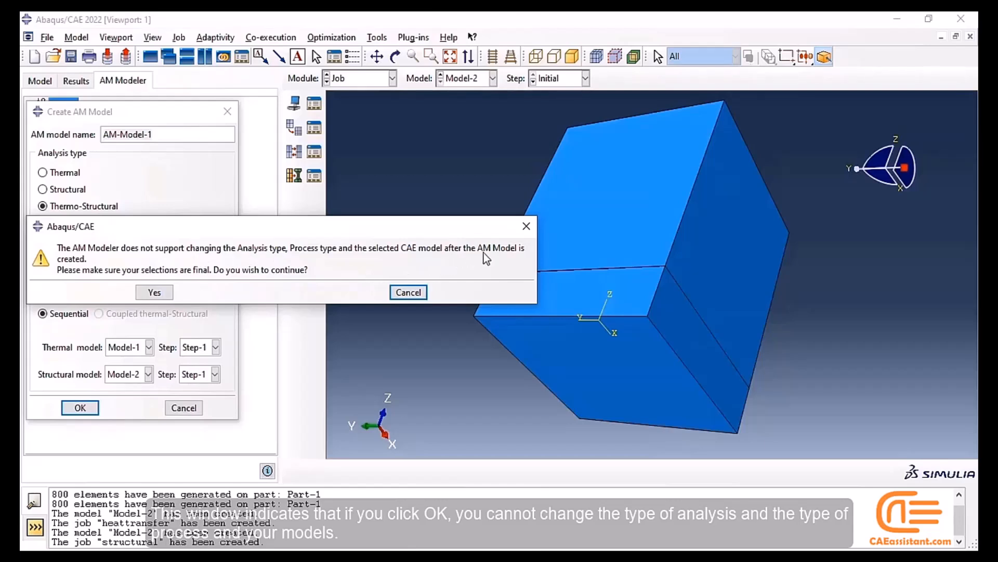
pyautogui.click(153, 291)
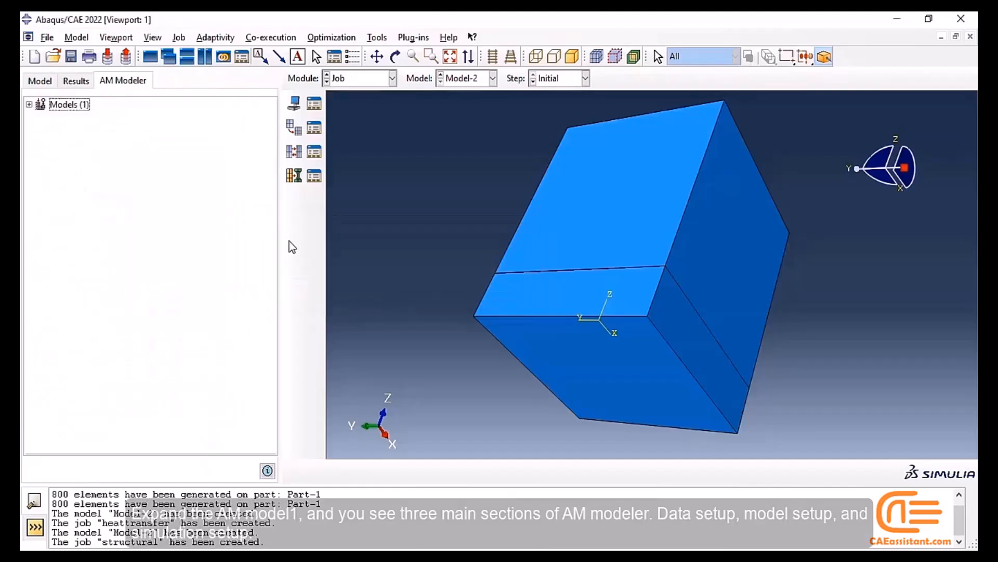
# Step: Expand AM-Model-1 in the tree down to the parameter table types under its Data Setup
pyautogui.click(29, 104)
pyautogui.click(41, 118)
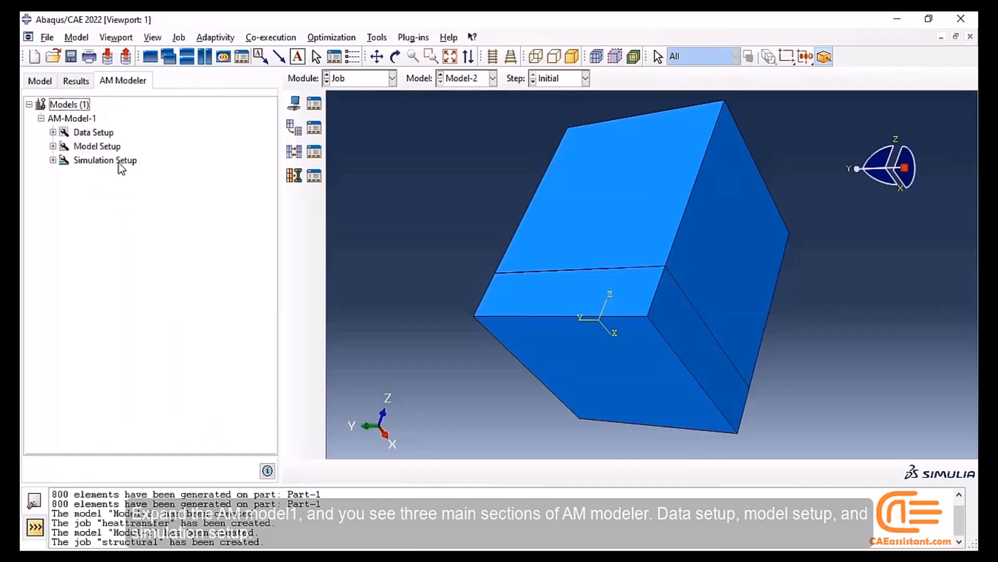
pyautogui.click(55, 134)
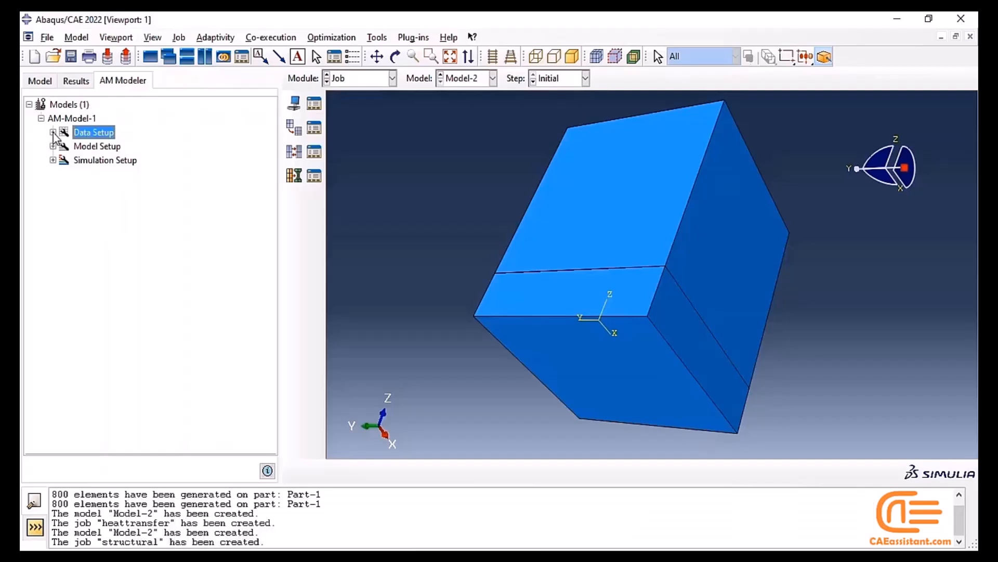
pyautogui.click(53, 133)
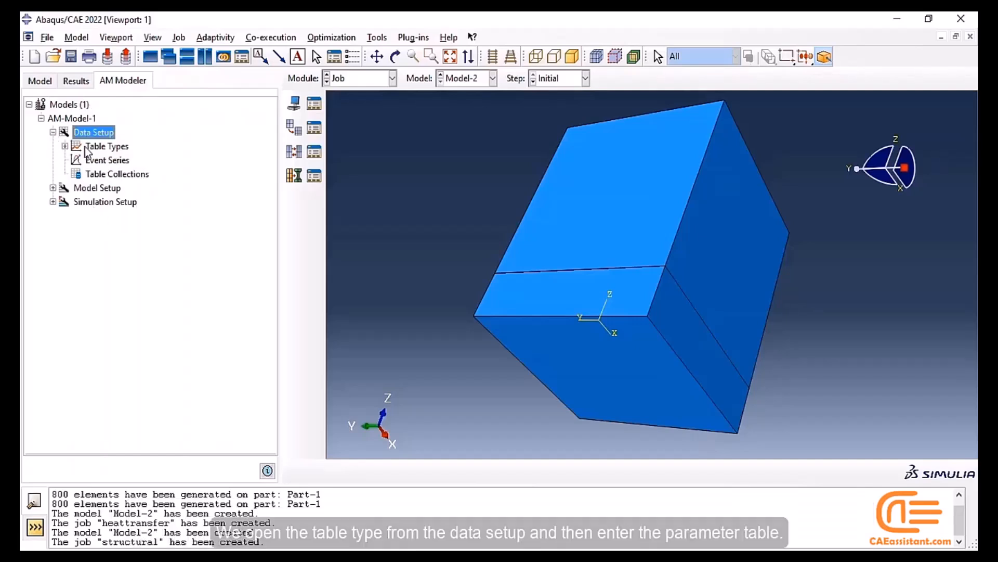
pyautogui.click(65, 146)
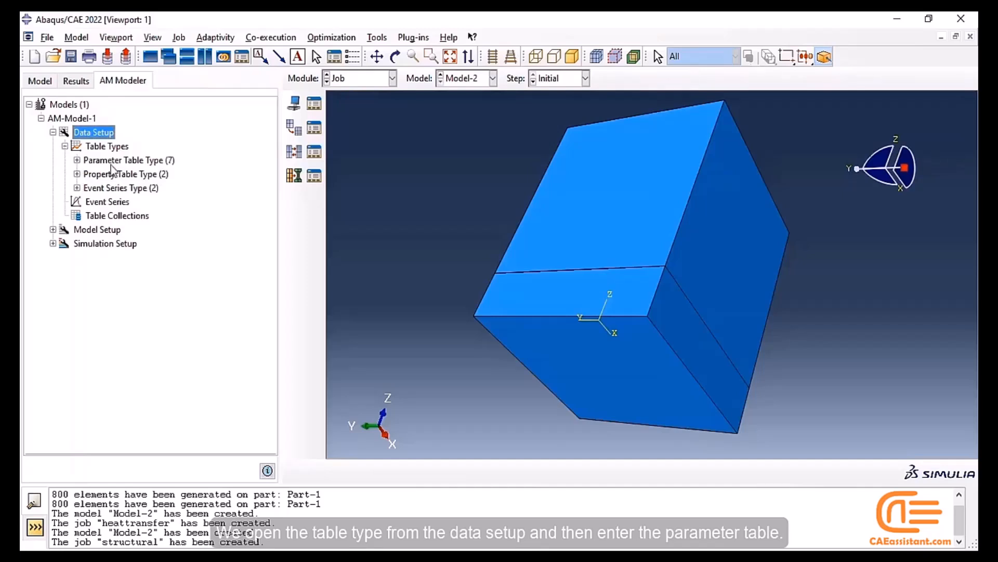
pyautogui.click(78, 160)
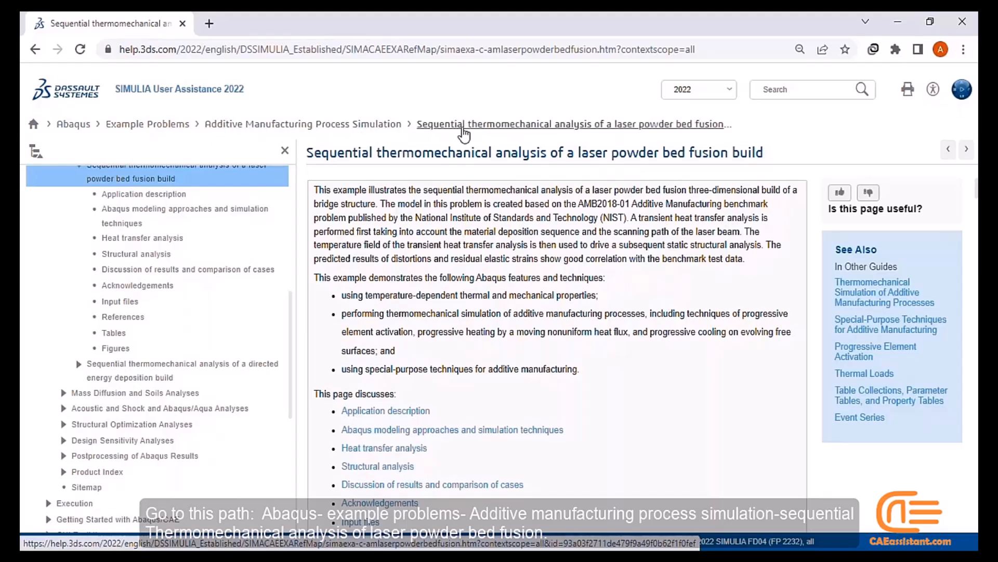
# Step: On the SIMULIA help page for the laser powder bed fusion build, find the input files and open ABQ_am_special_purpose_types.inp
pyautogui.scroll(-2, 393, 291)
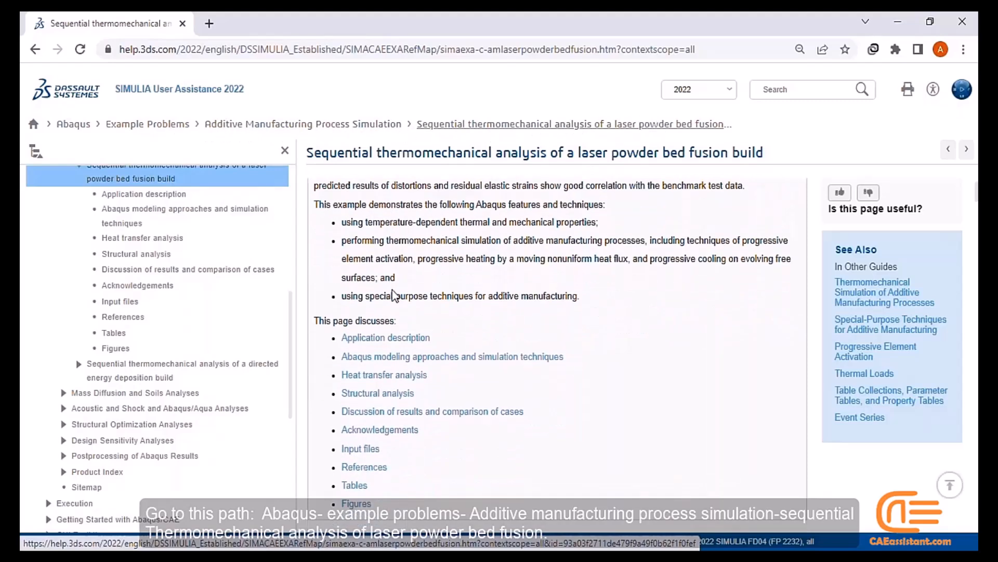
pyautogui.scroll(-10, 394, 292)
pyautogui.scroll(-15, 406, 337)
pyautogui.scroll(-18, 407, 338)
pyautogui.scroll(-2, 406, 345)
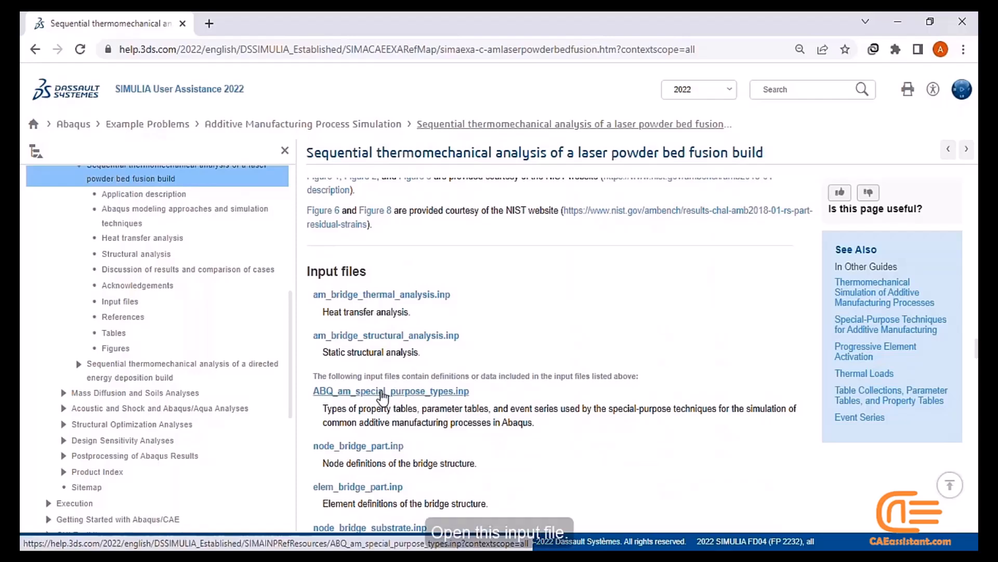
pyautogui.click(382, 392)
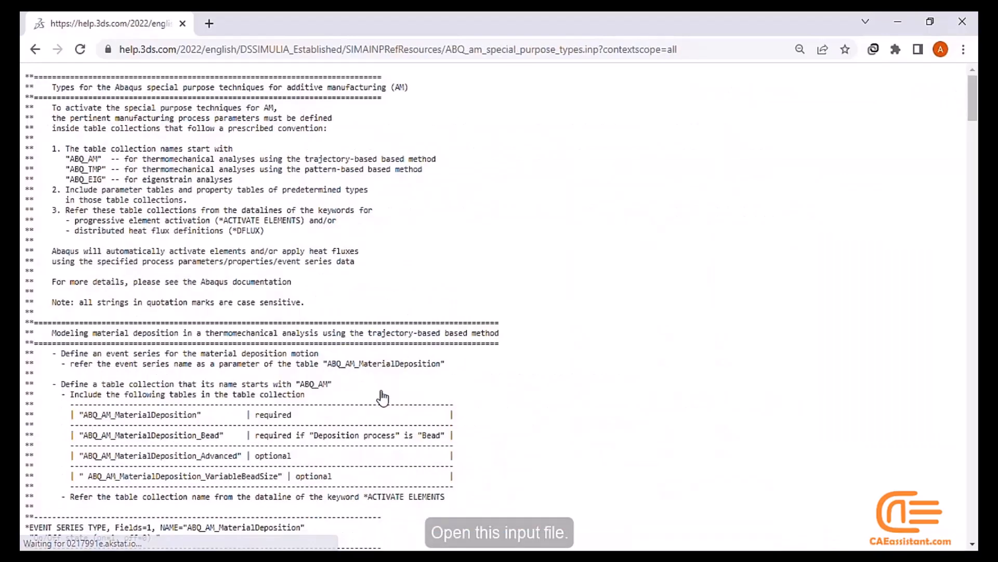
# Step: Examine which tables the file requires or makes optional for modeling material deposition with the trajectory-based method
pyautogui.scroll(-3, 122, 190)
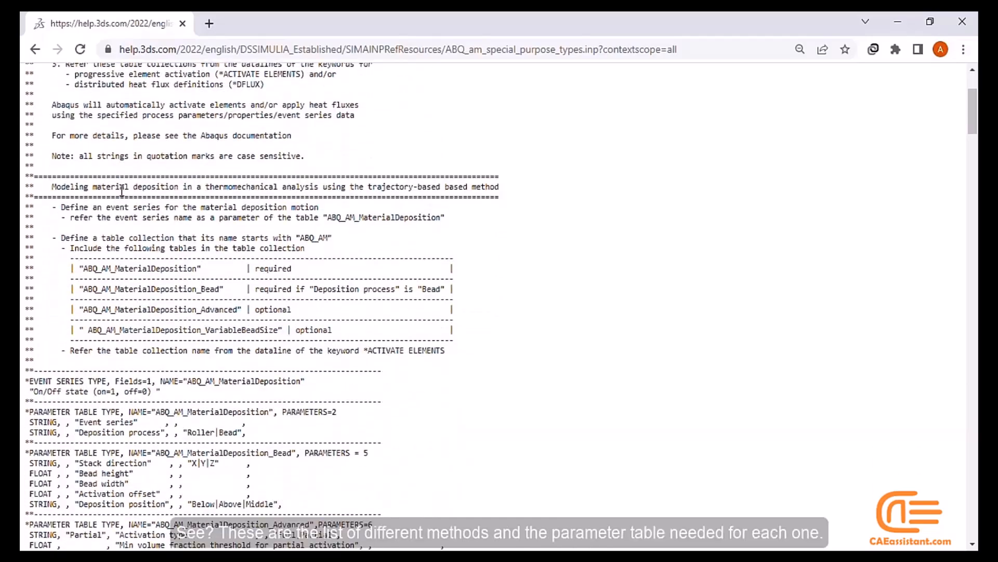
pyautogui.scroll(-7, 122, 190)
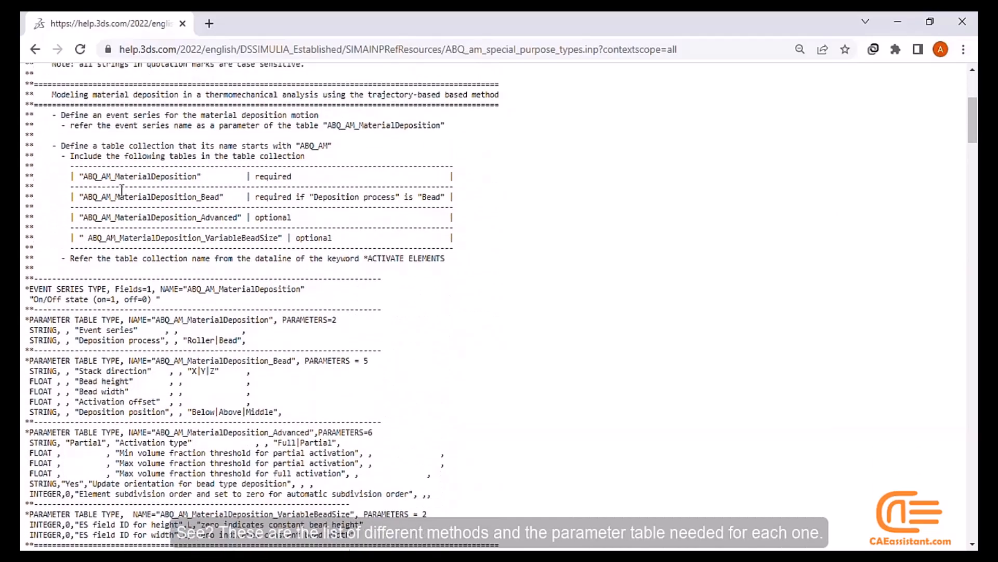
pyautogui.scroll(-3, 121, 190)
pyautogui.scroll(10, 122, 190)
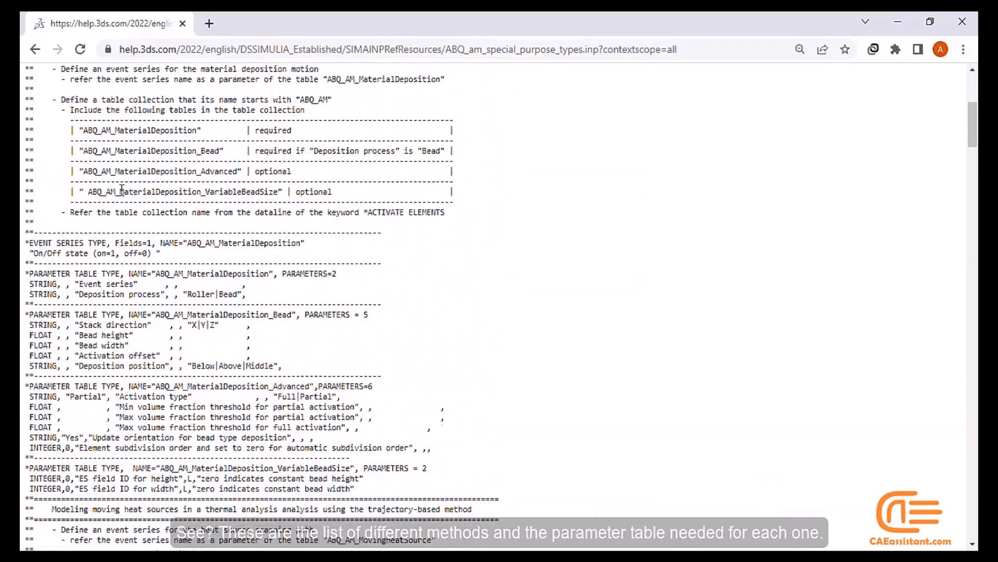
pyautogui.moveTo(971, 147); pyautogui.dragTo(971, 102)
pyautogui.moveTo(51, 333); pyautogui.dragTo(505, 331)
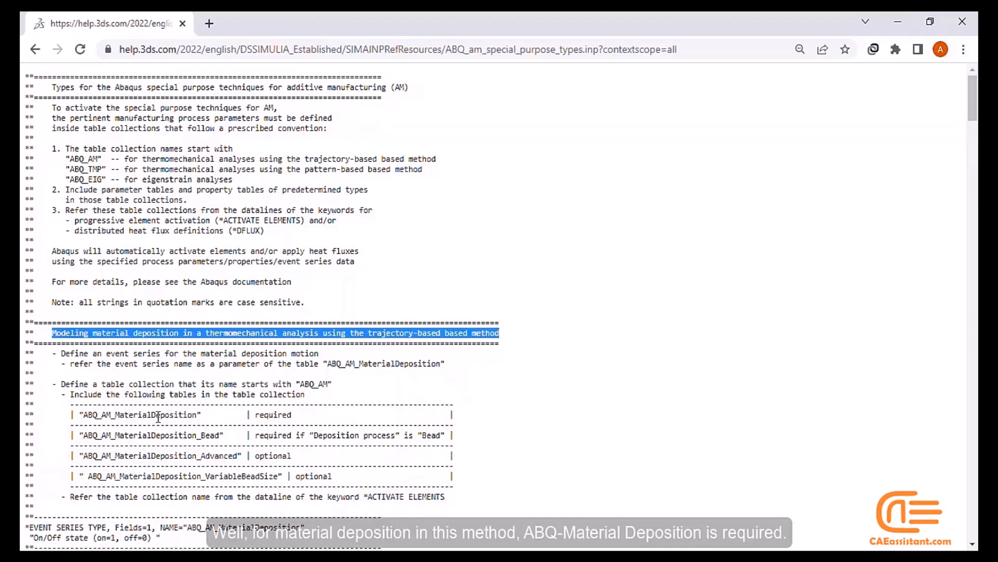
pyautogui.moveTo(206, 417); pyautogui.dragTo(82, 416)
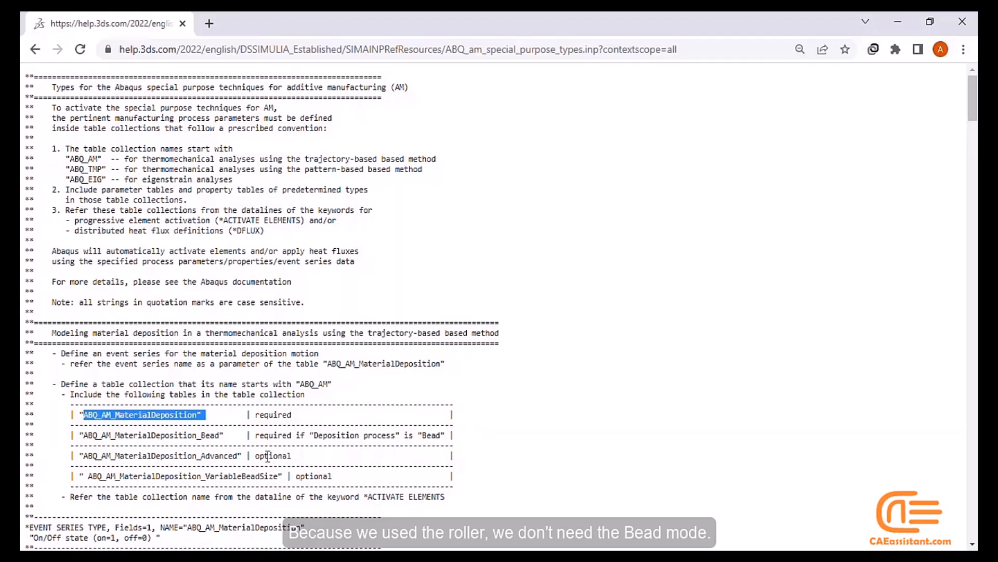
pyautogui.moveTo(252, 456); pyautogui.dragTo(298, 456)
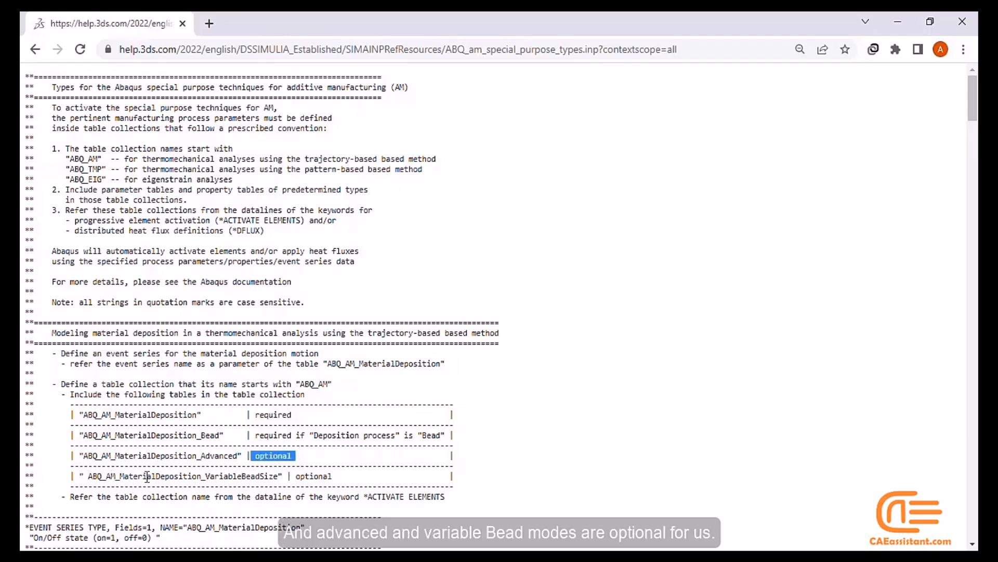
pyautogui.moveTo(337, 476); pyautogui.dragTo(292, 478)
# Step: Examine which tables the file requires for modeling moving heat sources in a thermal analysis with the trajectory-based method
pyautogui.scroll(-5, 146, 448)
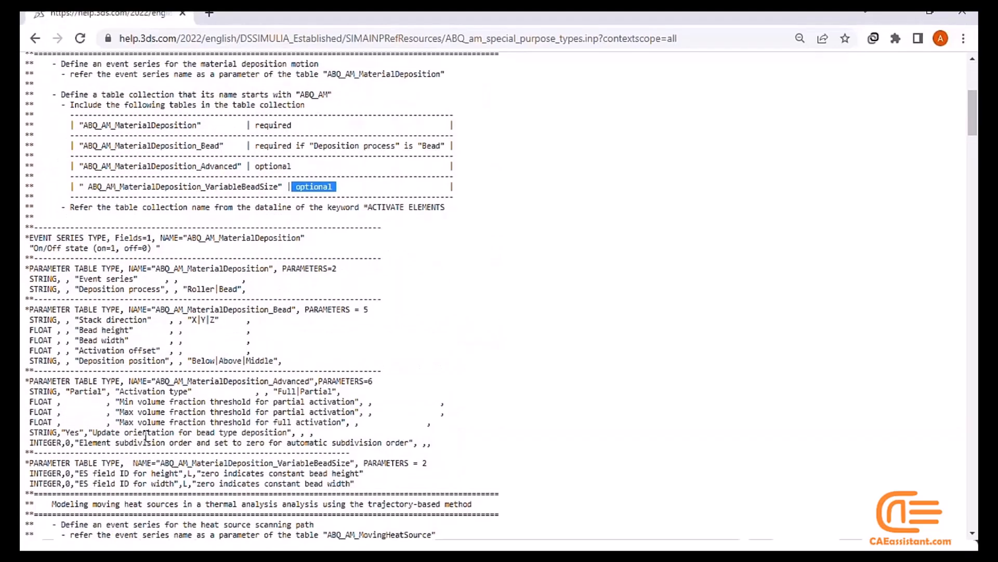
pyautogui.scroll(-5, 146, 437)
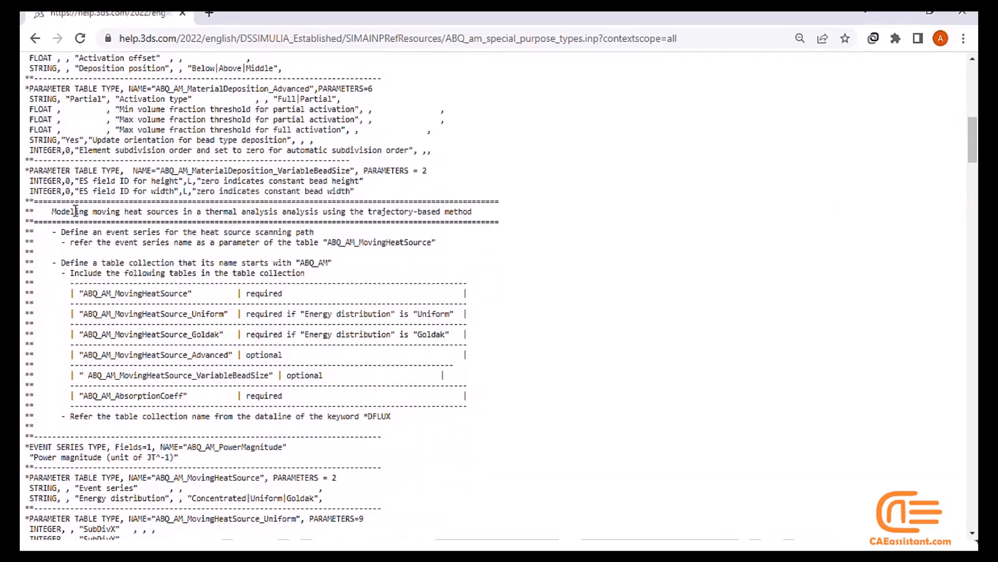
pyautogui.scroll(1, 58, 211)
pyautogui.moveTo(49, 284); pyautogui.dragTo(318, 285)
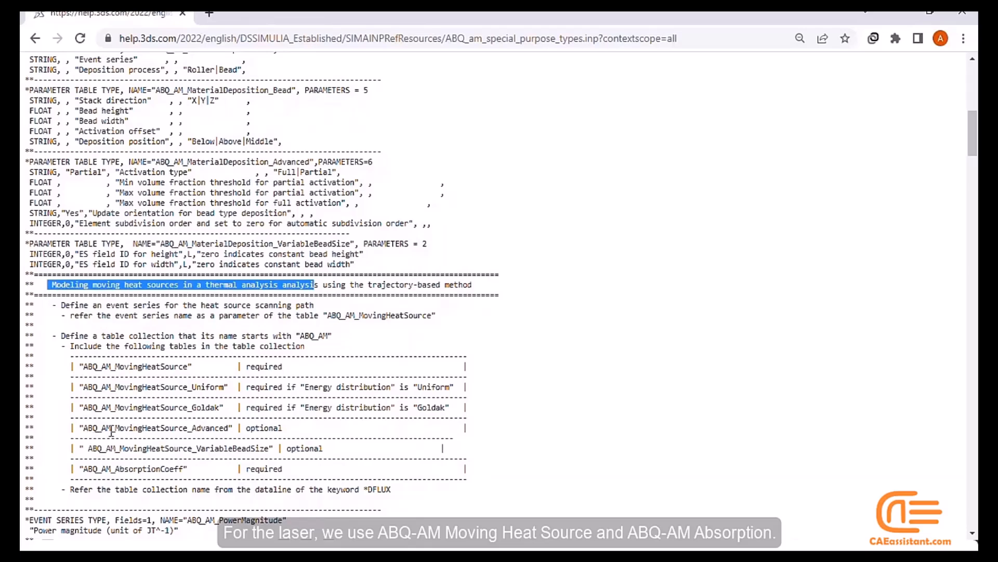
pyautogui.moveTo(81, 367); pyautogui.dragTo(202, 368)
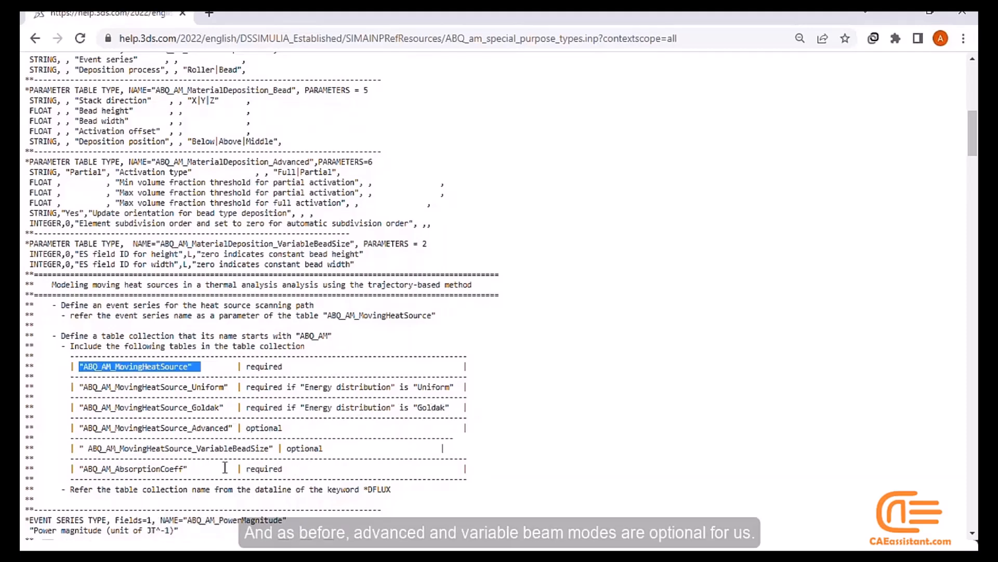
pyautogui.scroll(2, 165, 177)
pyautogui.scroll(8, 166, 184)
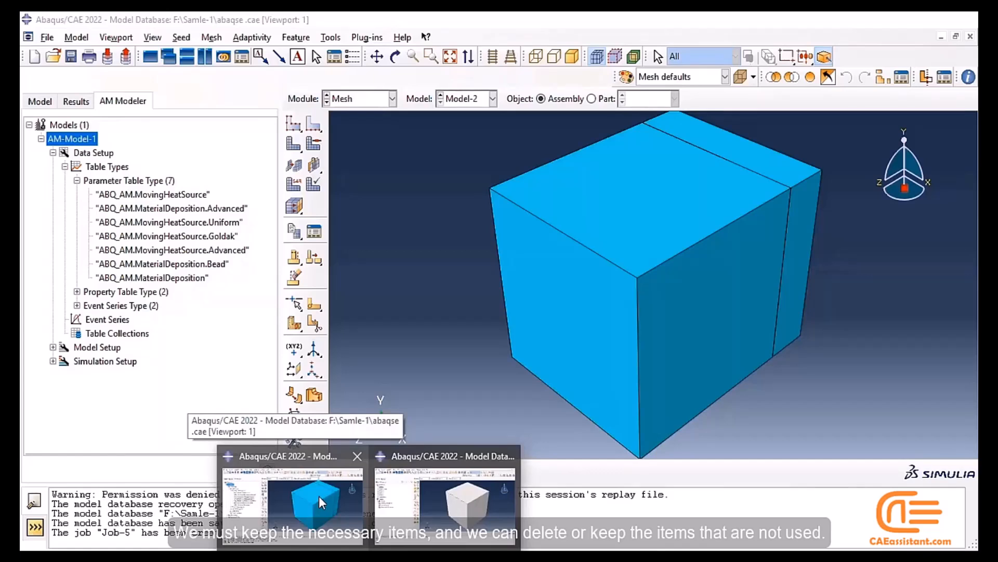
# Step: Switch to Abaqus/CAE, locate the required parameter table types and inspect the definition of ABQ_AM.MovingHeatSource
pyautogui.click(319, 495)
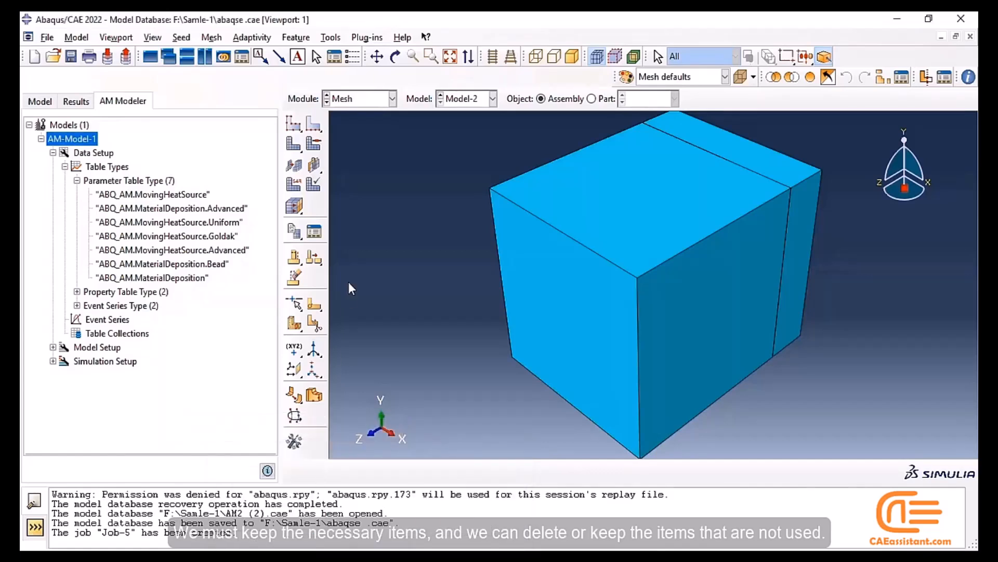
pyautogui.click(100, 196)
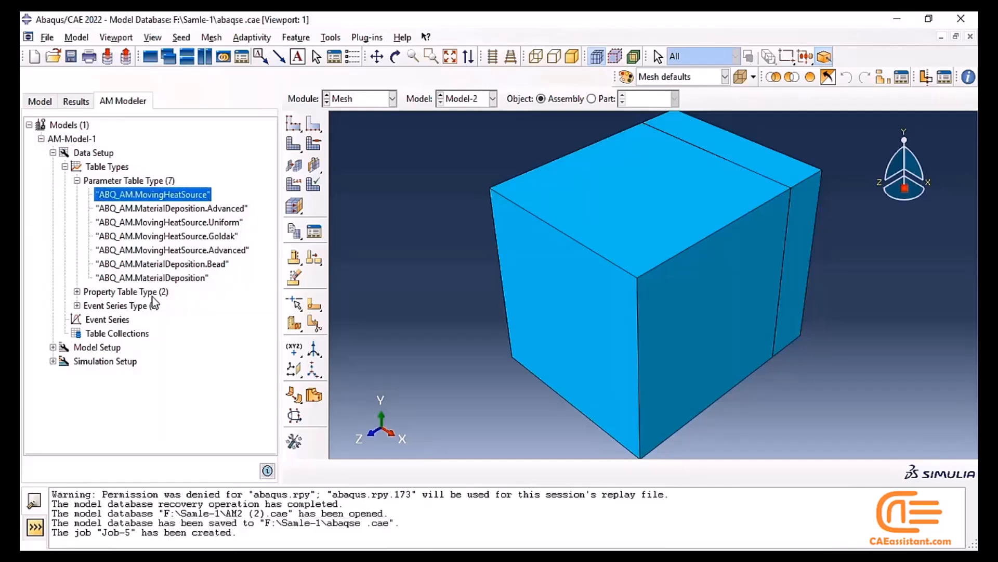
pyautogui.click(171, 278)
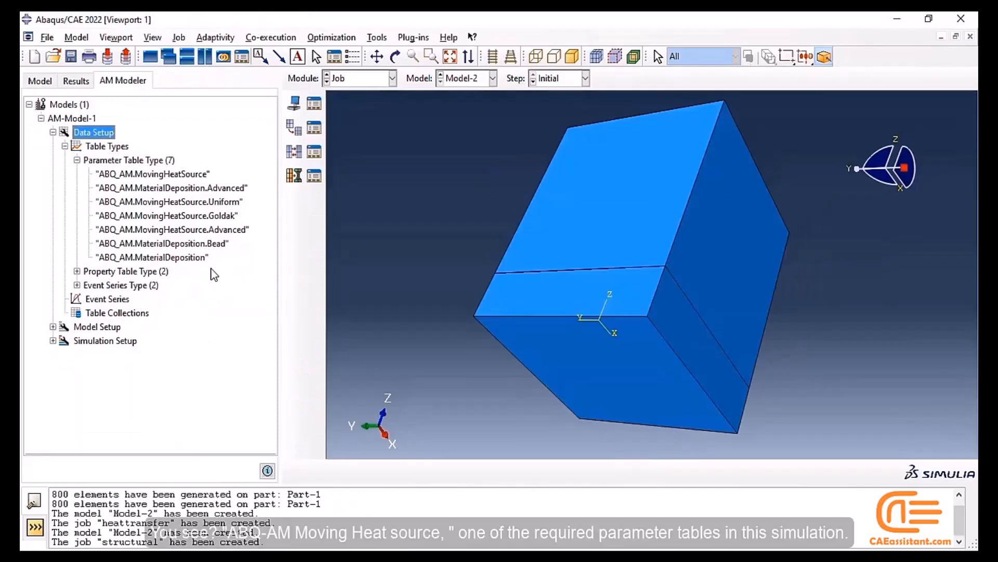
pyautogui.doubleClick(171, 174)
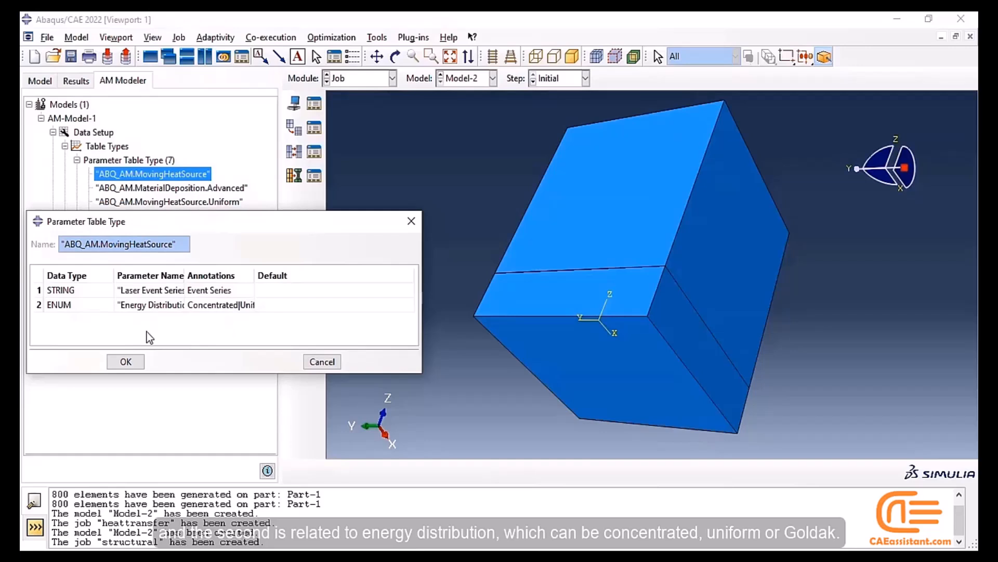
pyautogui.click(140, 363)
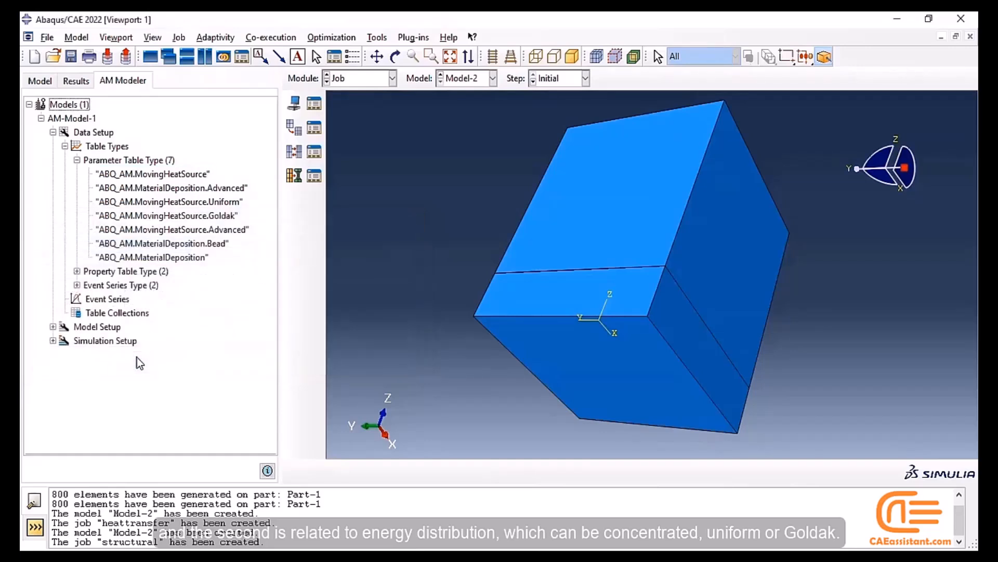
# Step: Inspect the ABQ_AM.MaterialDeposition parameter table type, widening the Parameter Name column to read the full names
pyautogui.click(144, 260)
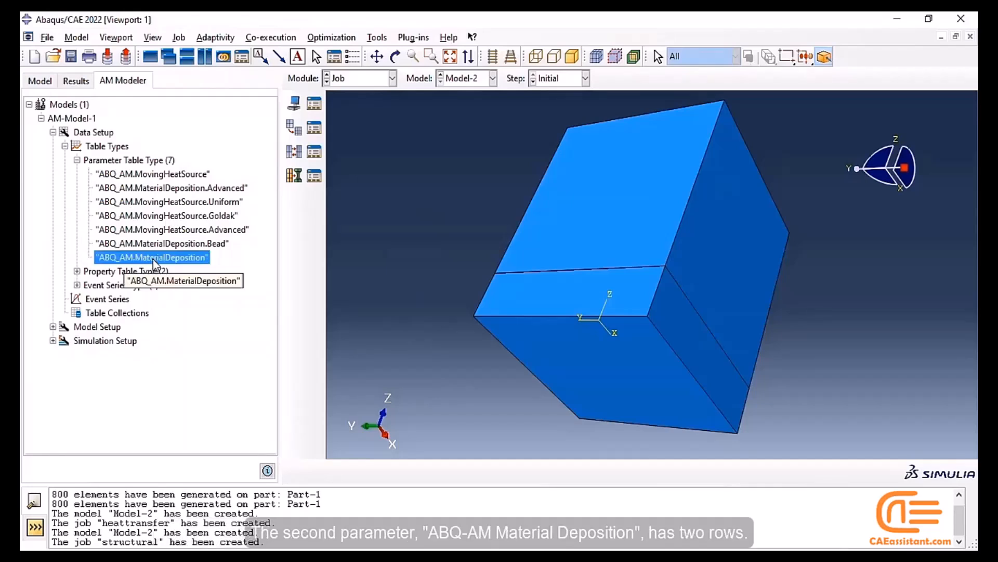
pyautogui.rightClick(195, 258)
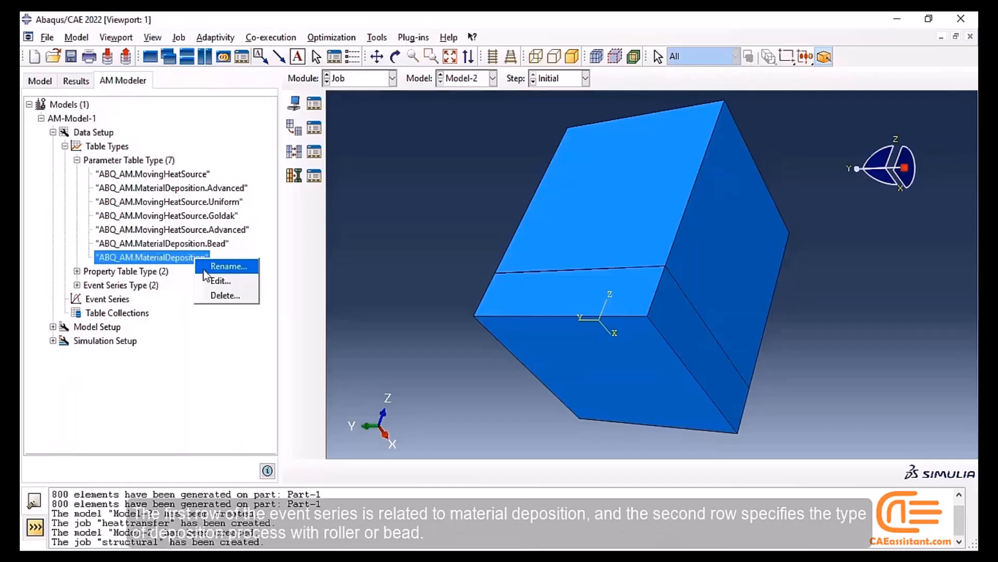
pyautogui.click(213, 280)
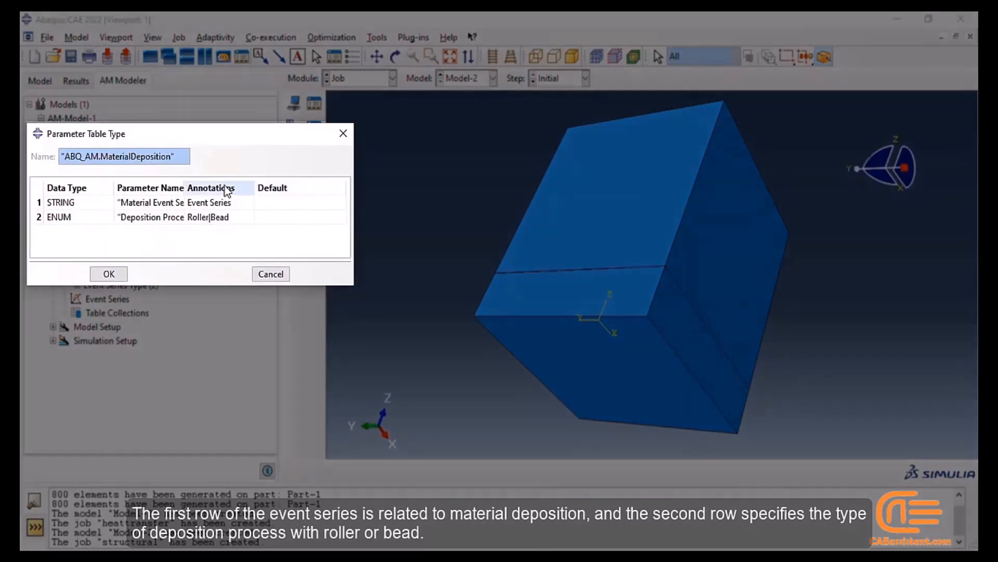
pyautogui.moveTo(184, 185); pyautogui.dragTo(207, 187)
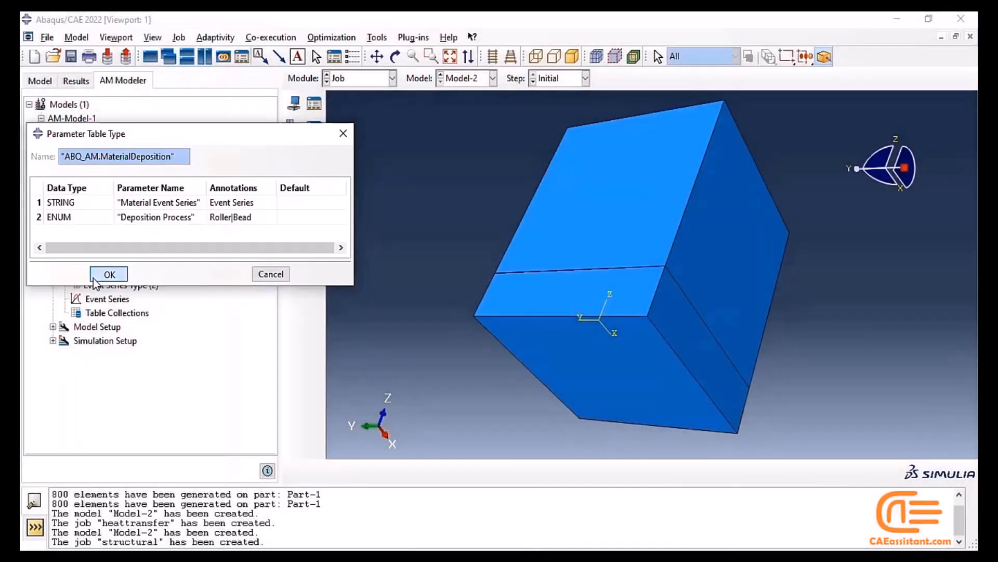
pyautogui.click(109, 273)
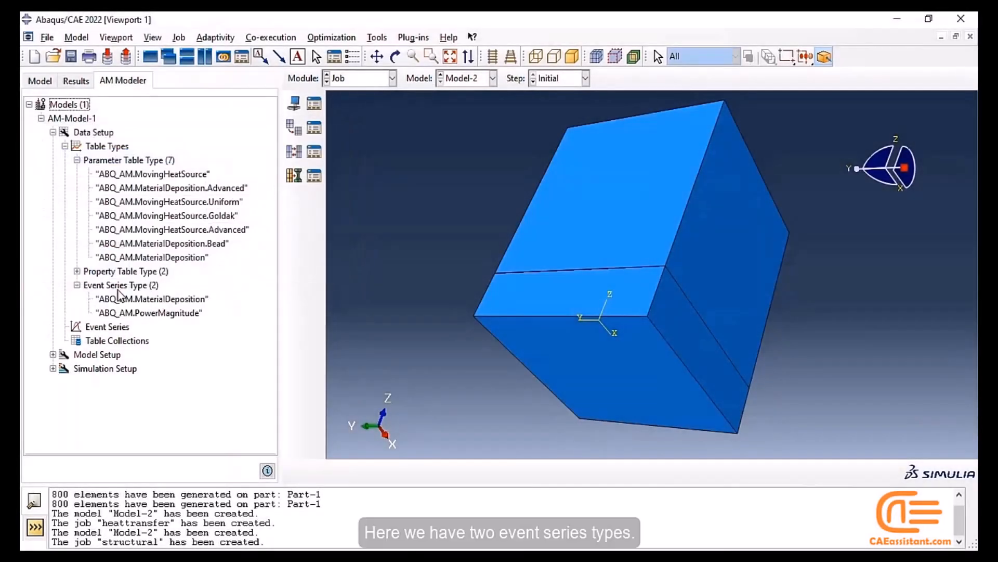
# Step: Inspect the field definitions of the ABQ_AM.MaterialDeposition and ABQ_AM.PowerMagnitude event series types
pyautogui.click(158, 302)
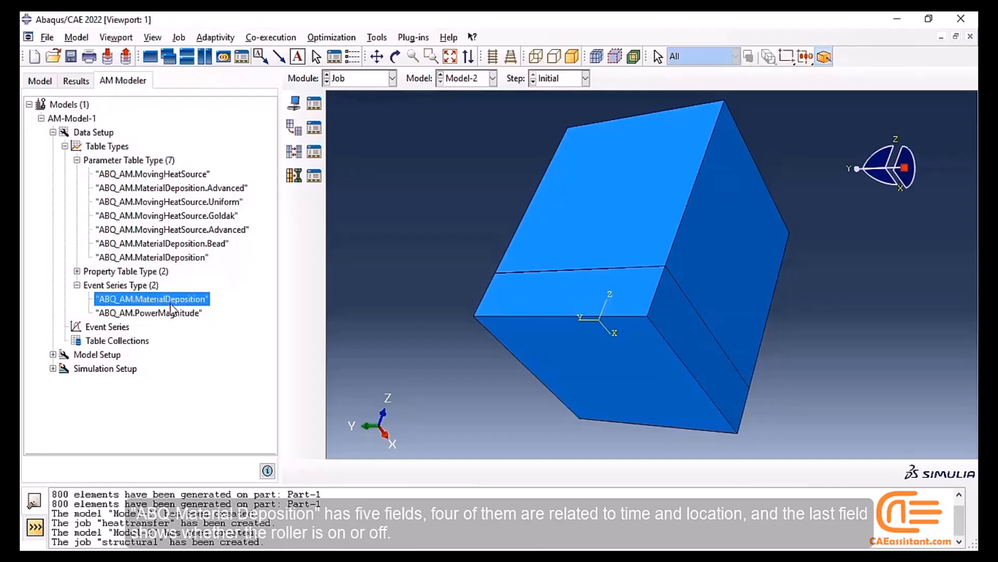
pyautogui.doubleClick(172, 301)
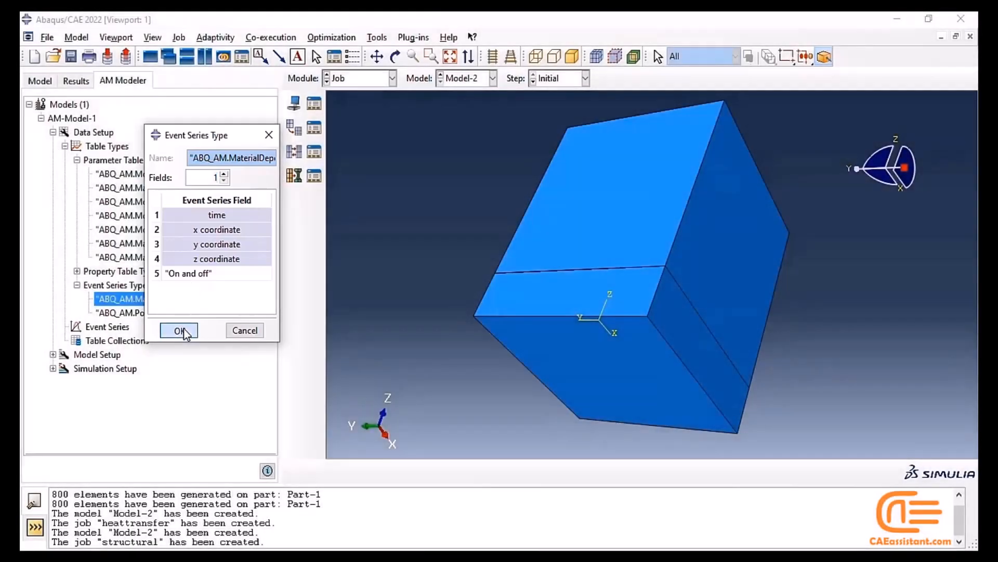
pyautogui.click(180, 330)
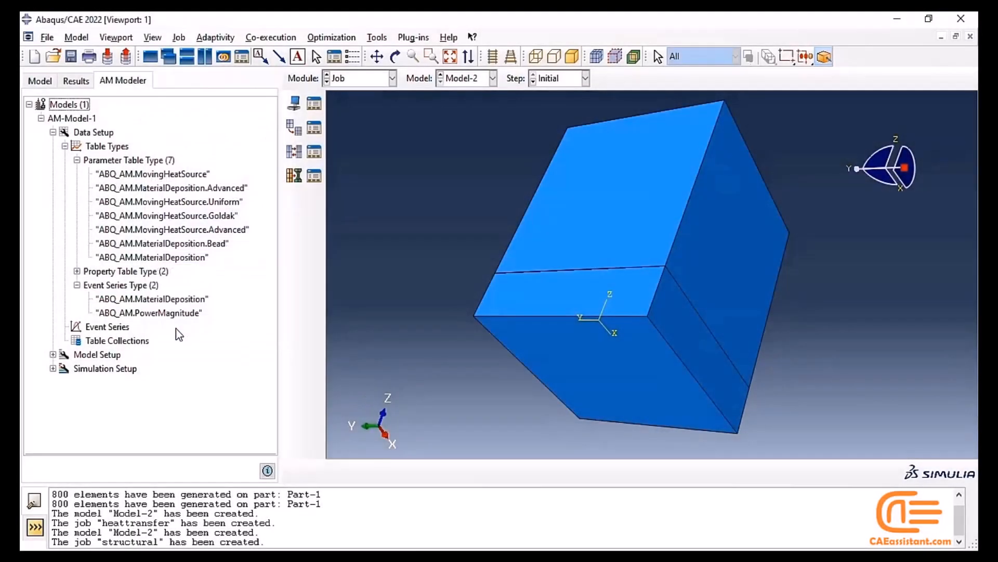
pyautogui.click(149, 314)
pyautogui.doubleClick(149, 315)
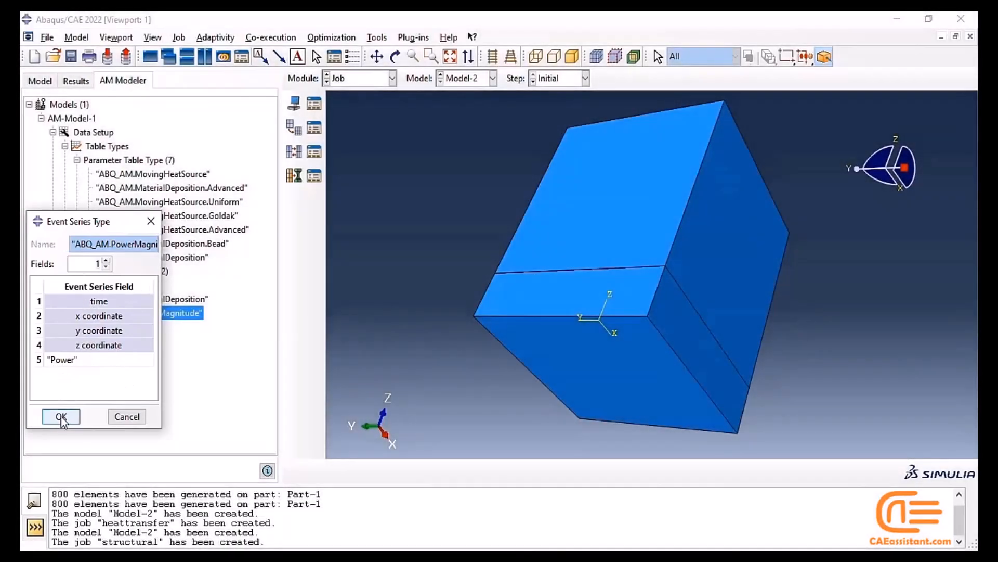
pyautogui.click(61, 416)
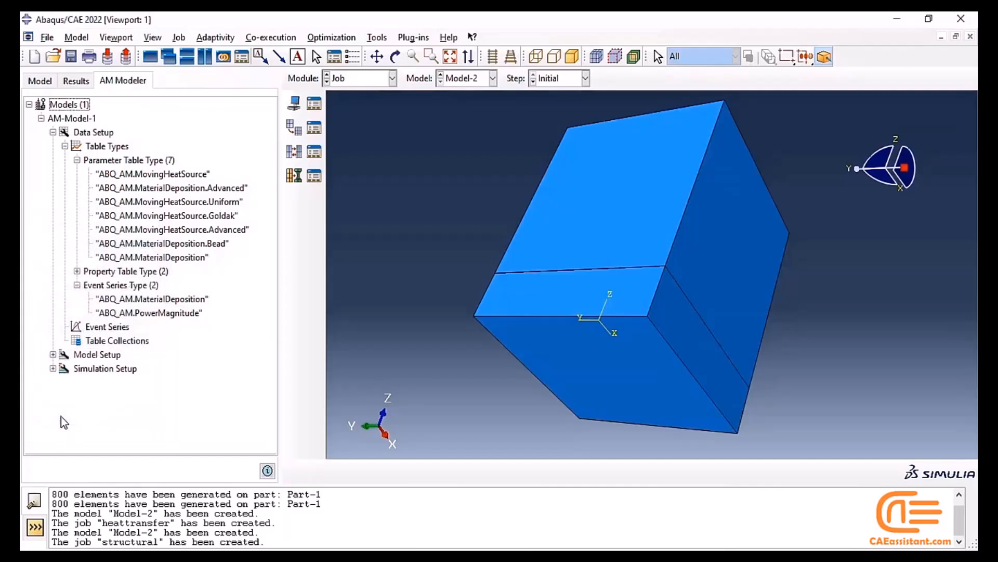
pyautogui.click(144, 300)
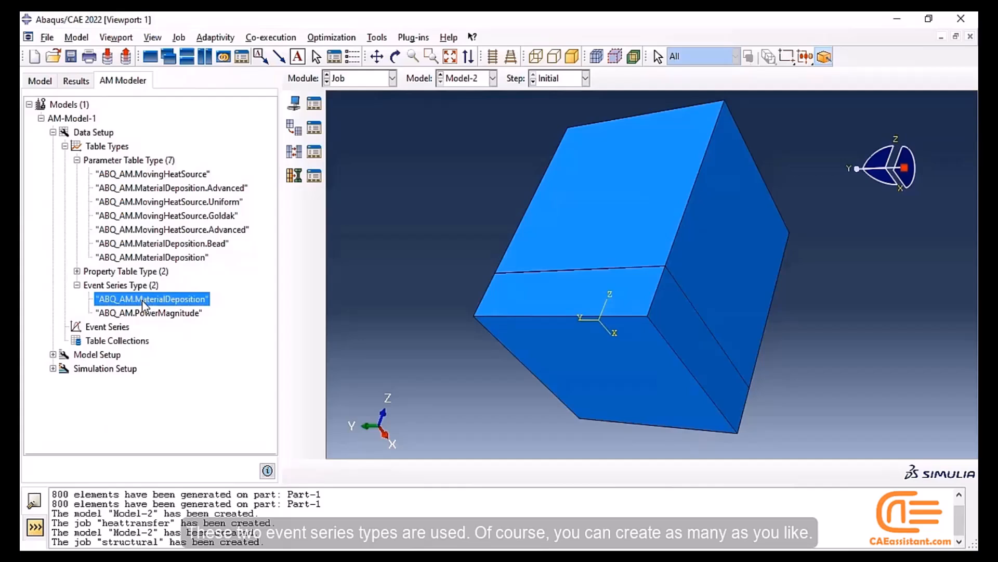
# Step: Define a new event series with data from the file Laserevent.inp in the Samle-1 folder and set its type to ABQ_AM.PowerMagnitude
pyautogui.click(115, 328)
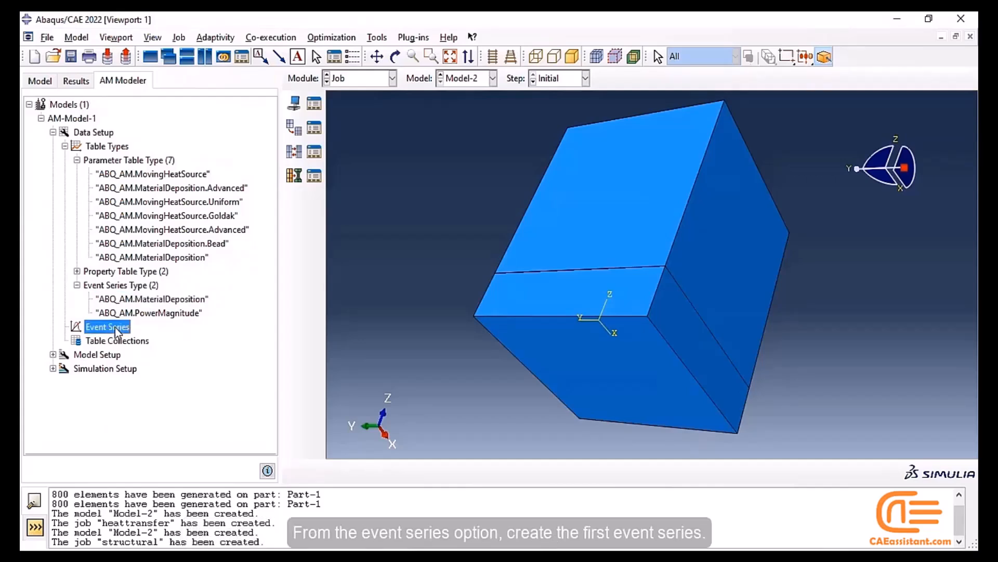
pyautogui.doubleClick(115, 327)
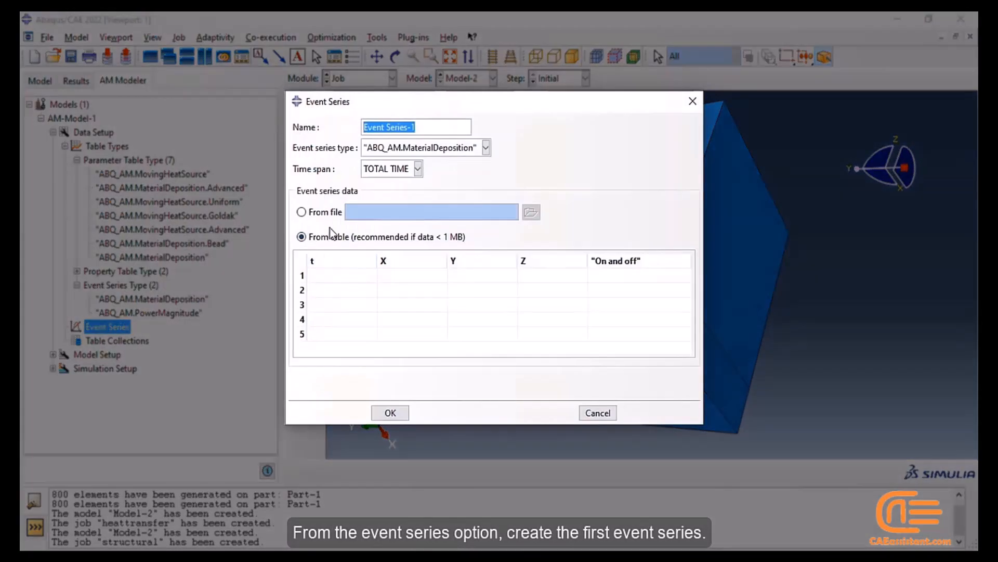
pyautogui.click(302, 212)
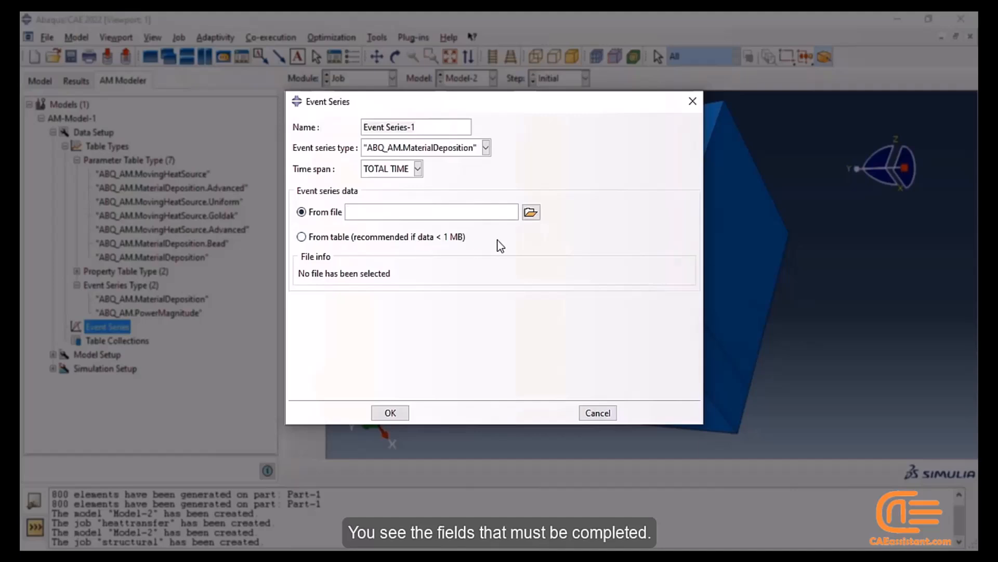
pyautogui.click(530, 214)
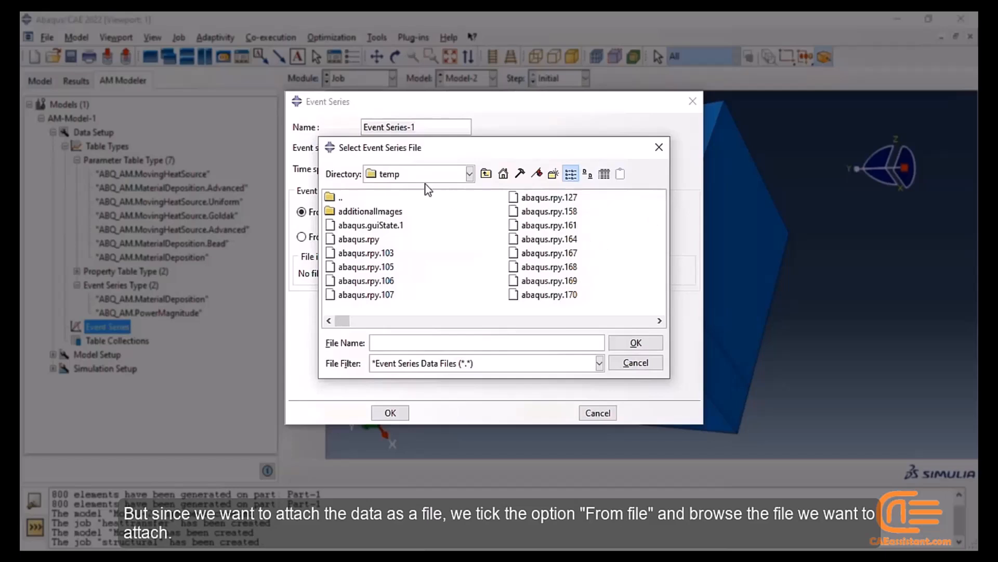
pyautogui.click(470, 176)
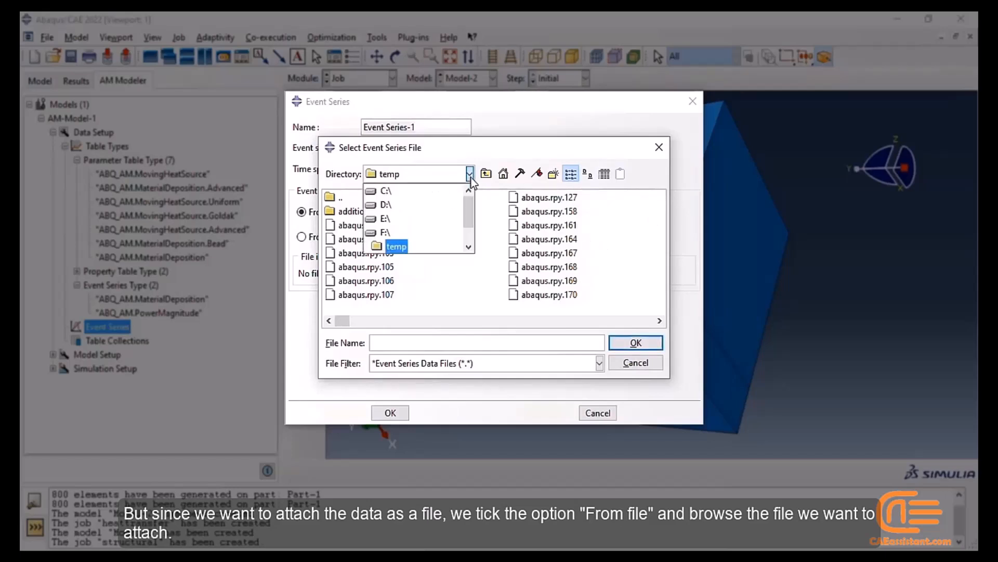
pyautogui.click(444, 221)
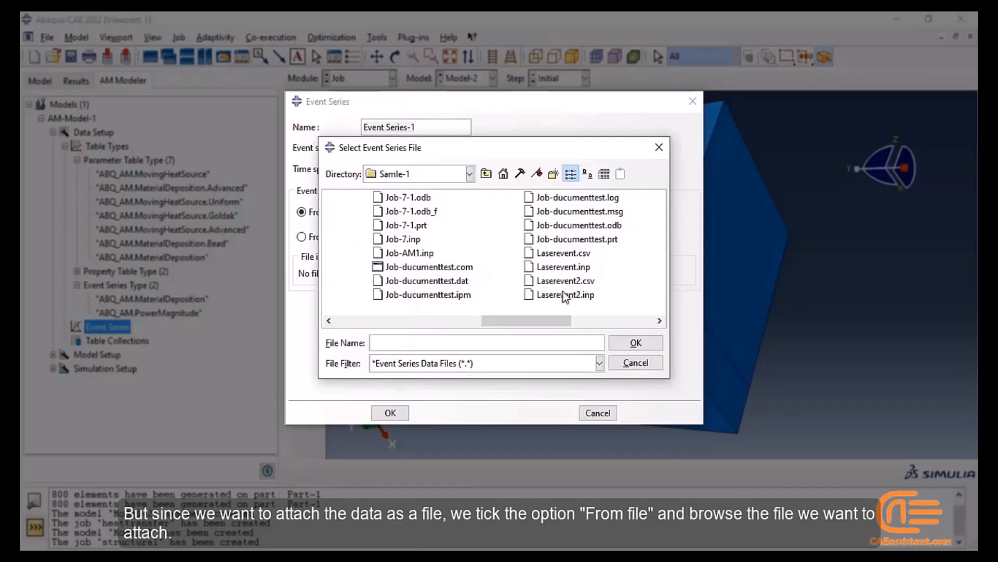
pyautogui.click(572, 269)
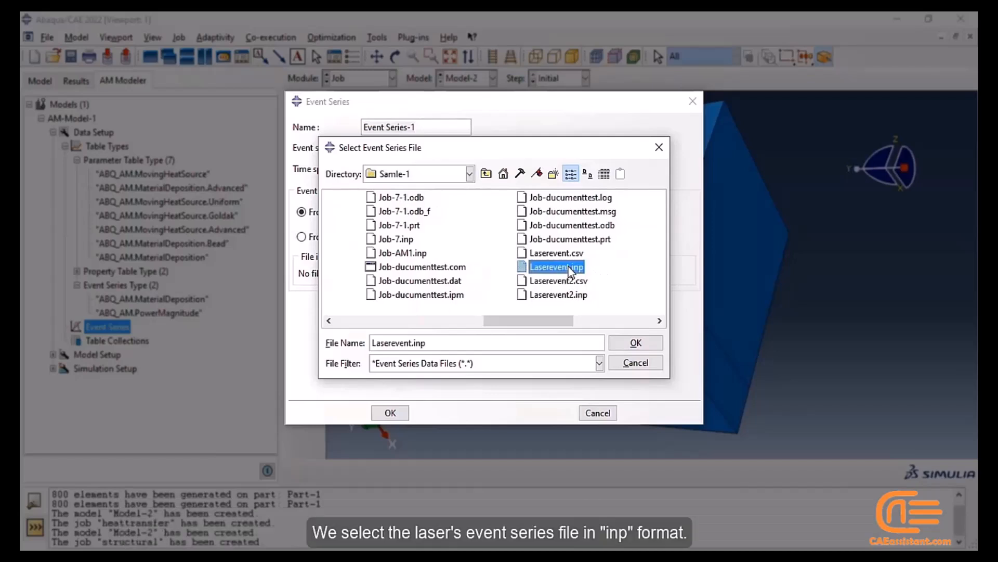
pyautogui.click(620, 344)
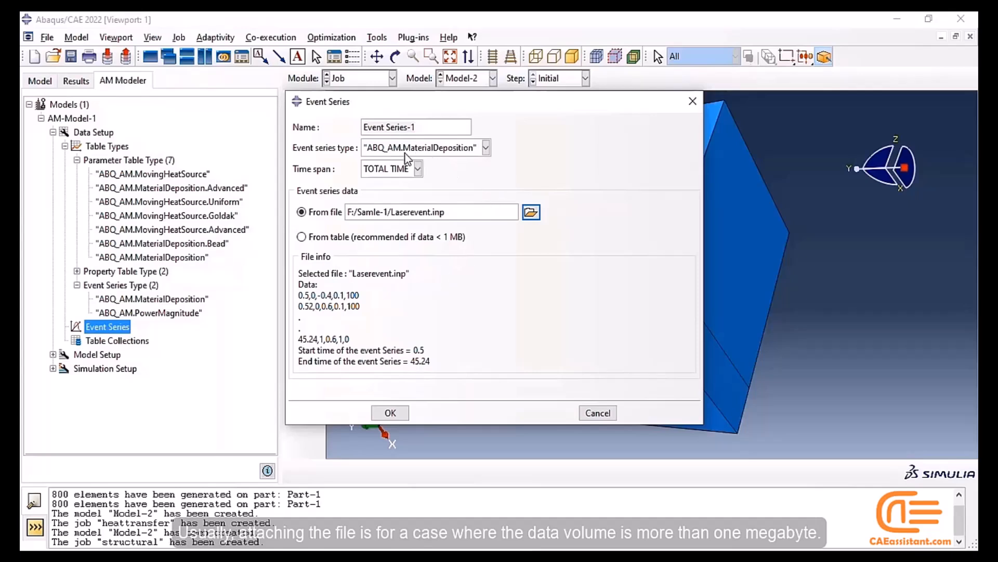
pyautogui.click(485, 151)
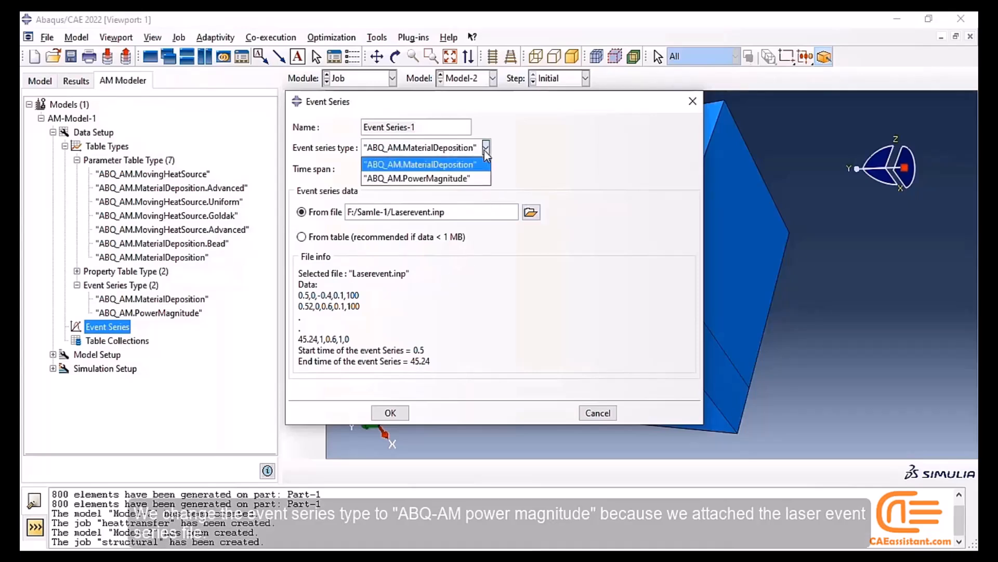
pyautogui.click(462, 173)
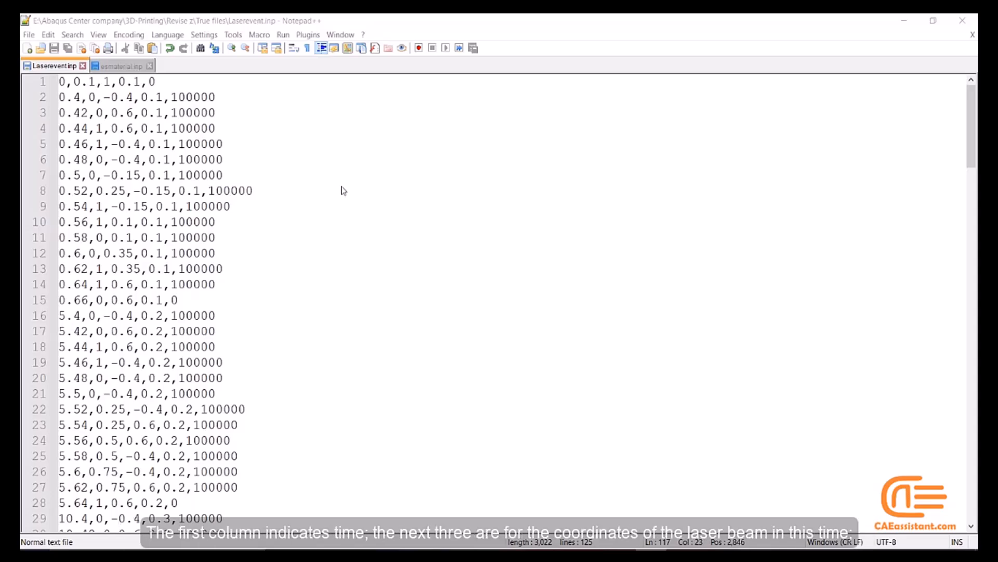
# Step: Switch to Notepad++ and examine the time, laser coordinate and power columns of Laserevent.inp across the successive layers
pyautogui.moveTo(74, 81); pyautogui.dragTo(140, 82)
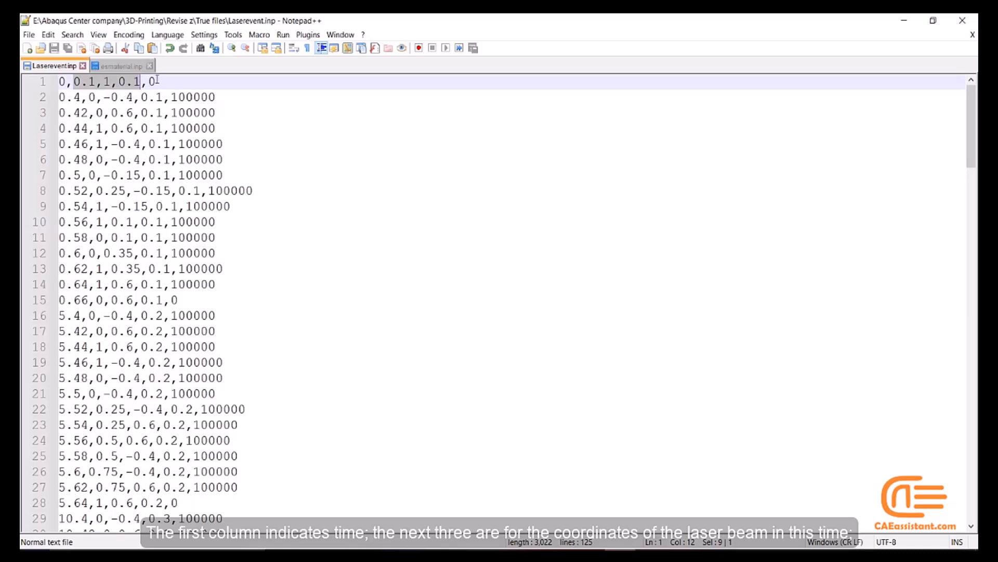
pyautogui.moveTo(171, 97); pyautogui.dragTo(217, 97)
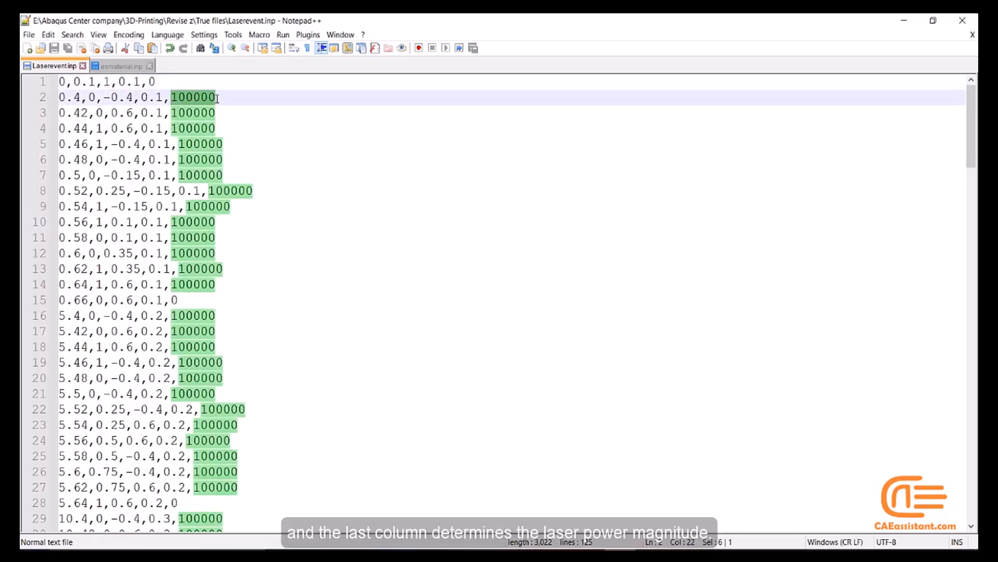
pyautogui.click(340, 190)
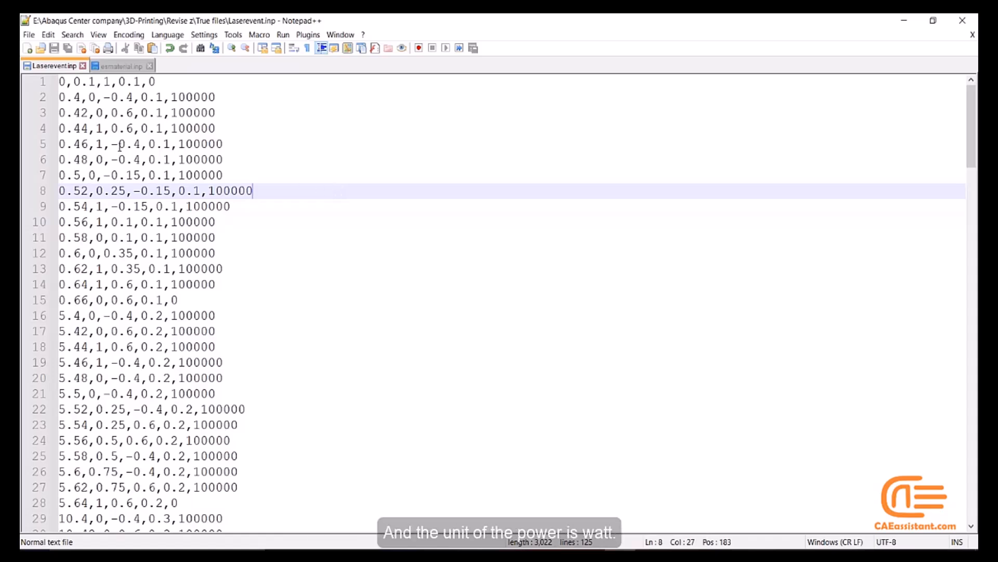
pyautogui.click(57, 98)
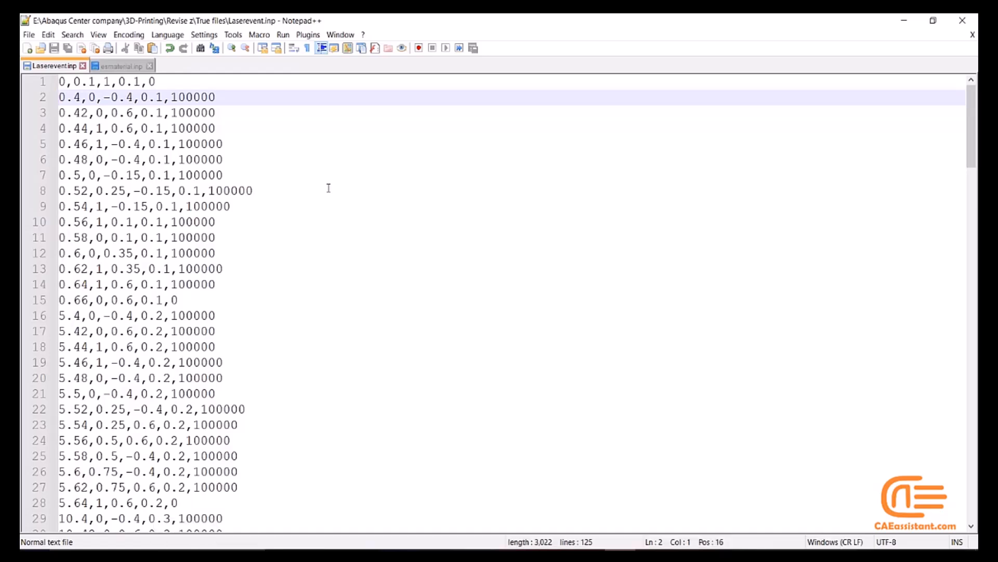
pyautogui.click(196, 97)
pyautogui.moveTo(196, 97); pyautogui.dragTo(219, 98)
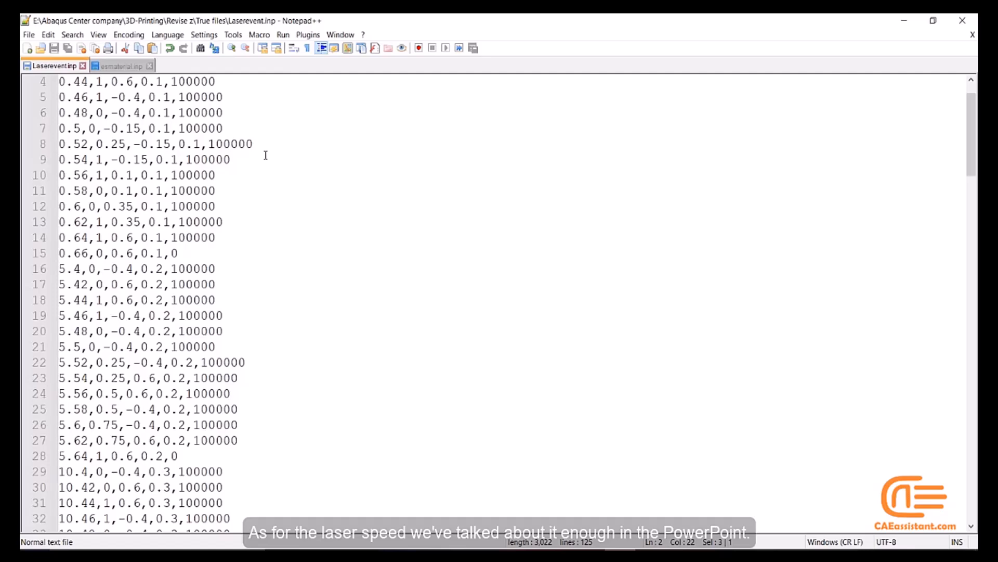
pyautogui.scroll(-2, 265, 155)
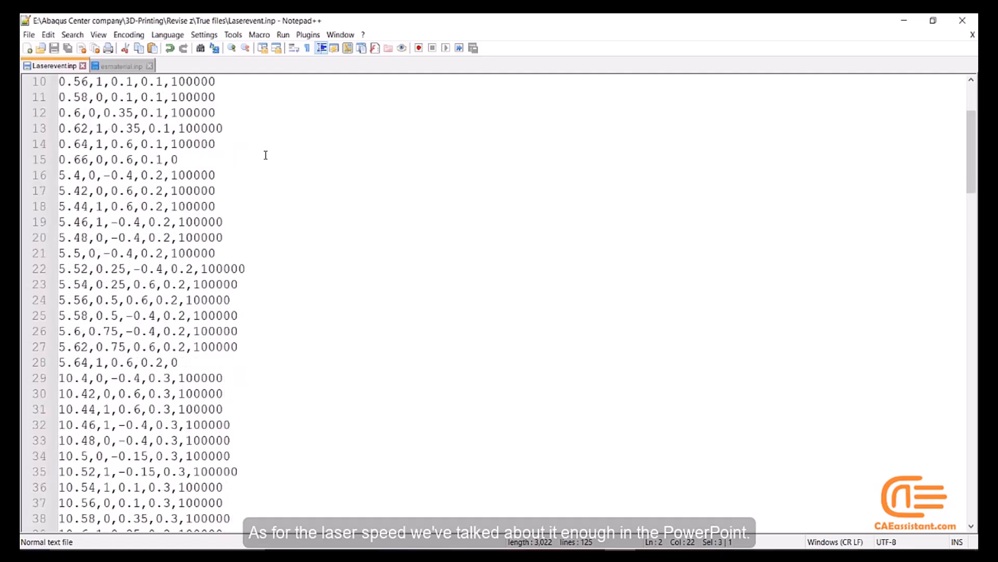
pyautogui.scroll(3, 265, 155)
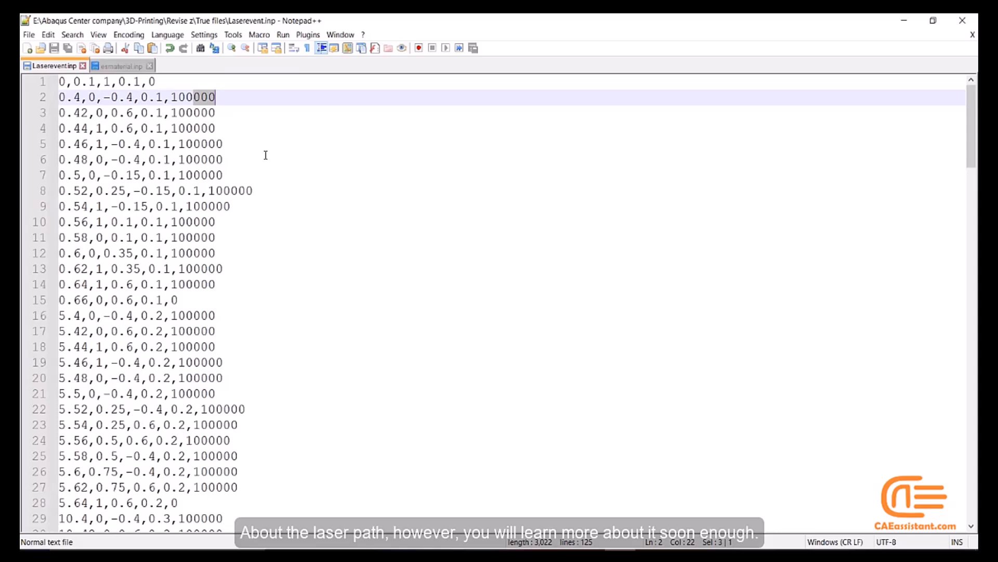
pyautogui.scroll(-2, 265, 155)
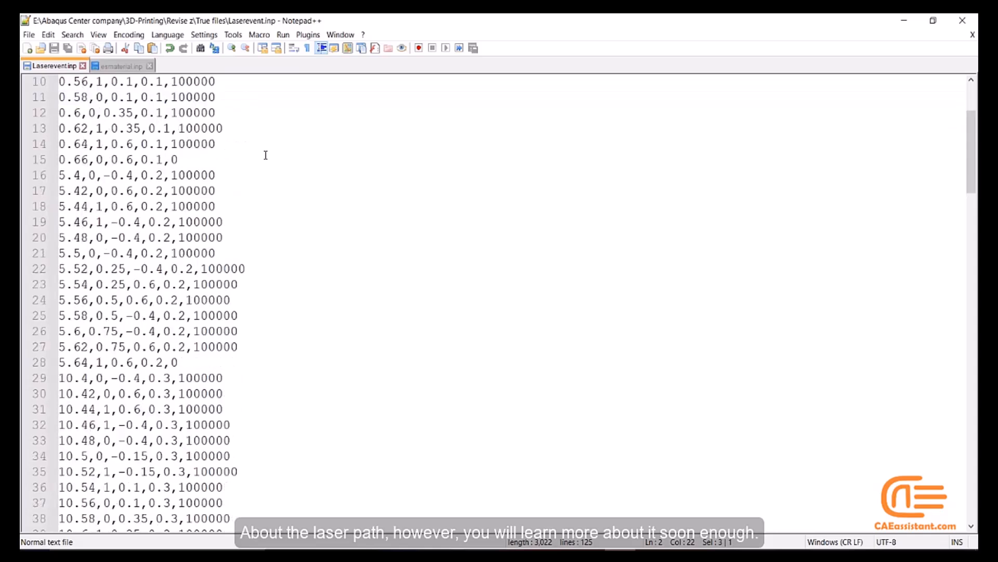